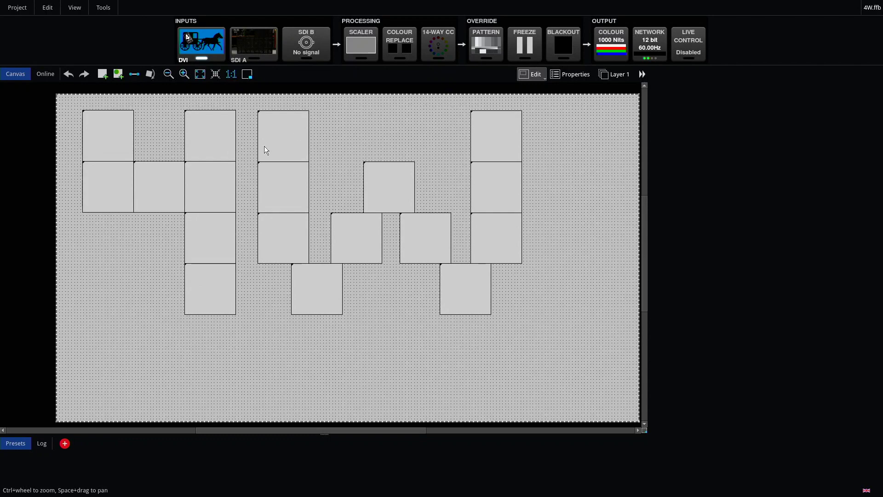
Close the 4W project and open the Totem.ffb project from the project list.
{"action": "left_click", "coordinate": [18, 9]}
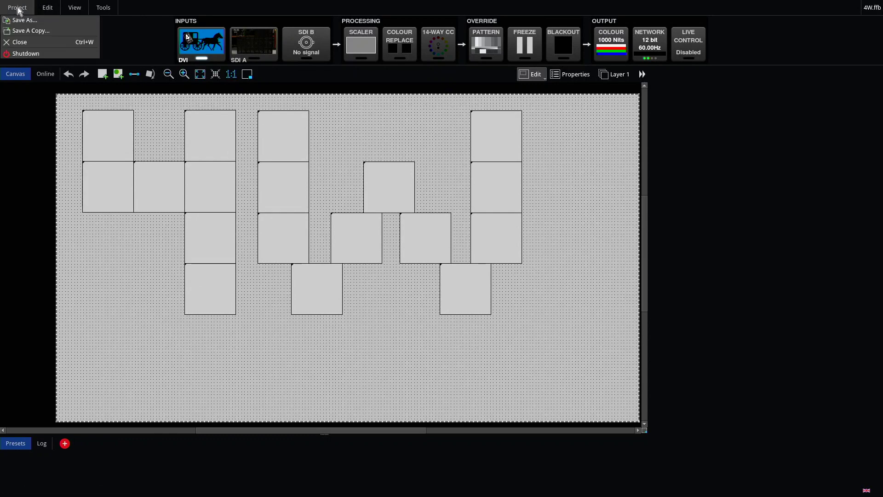
{"action": "left_click", "coordinate": [32, 41]}
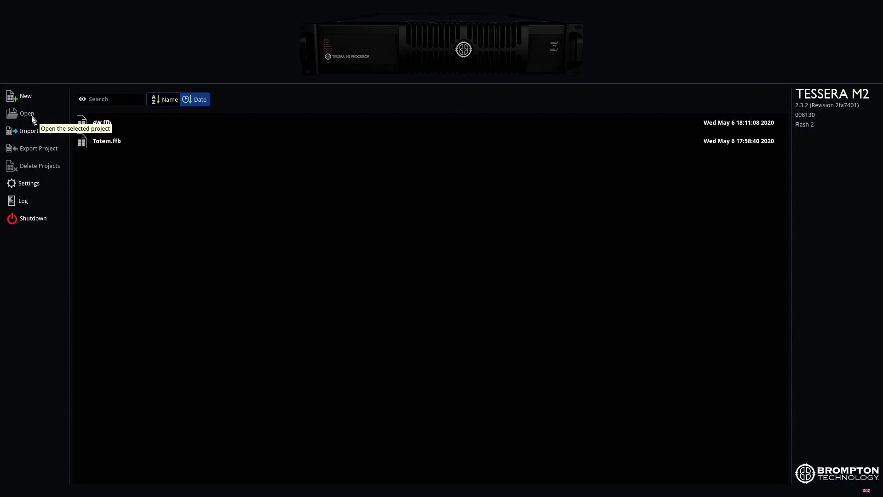
{"action": "left_click", "coordinate": [101, 141]}
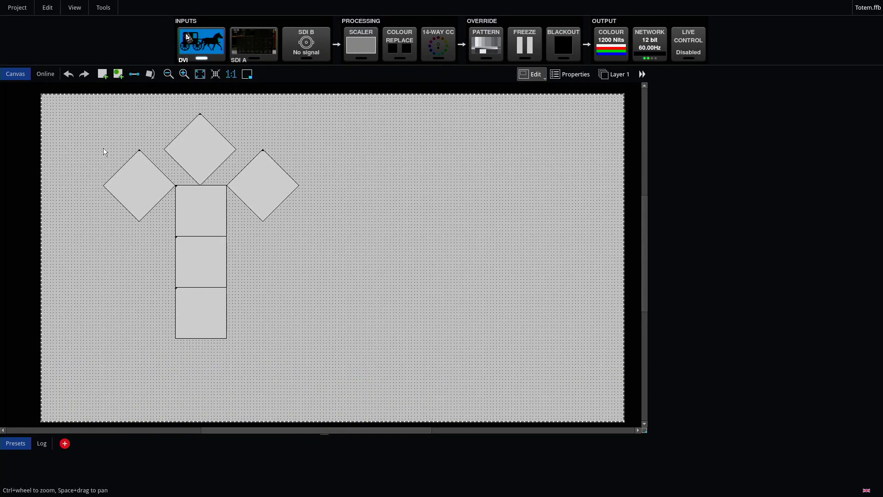
Close the Totem project, bring up the project import dialog and cancel it without importing anything.
{"action": "left_click", "coordinate": [14, 6]}
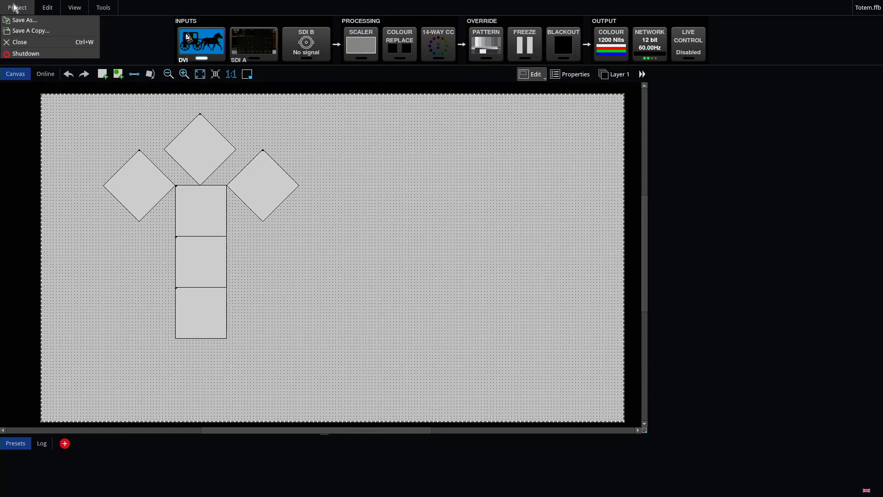
{"action": "left_click", "coordinate": [27, 43]}
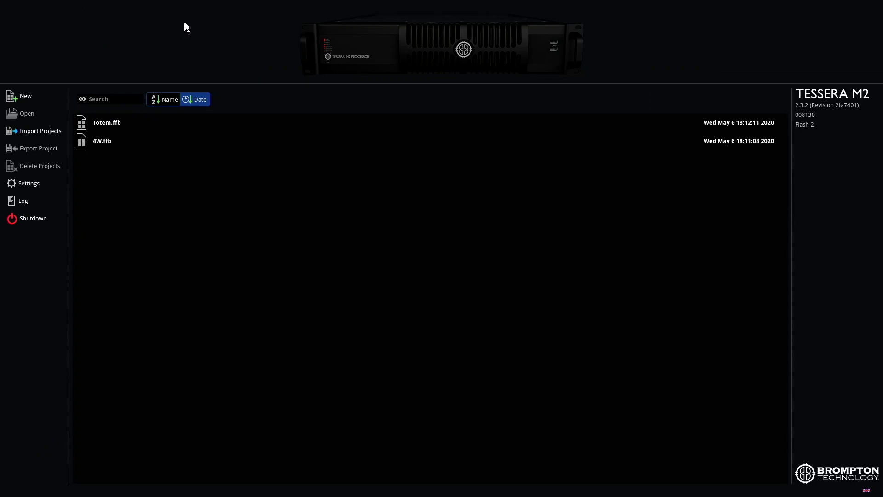
{"action": "left_click", "coordinate": [23, 133]}
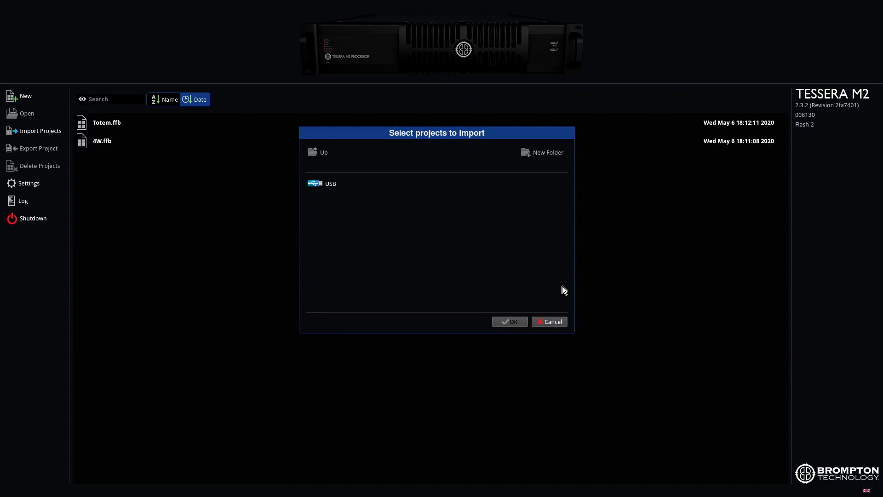
{"action": "left_click", "coordinate": [552, 322]}
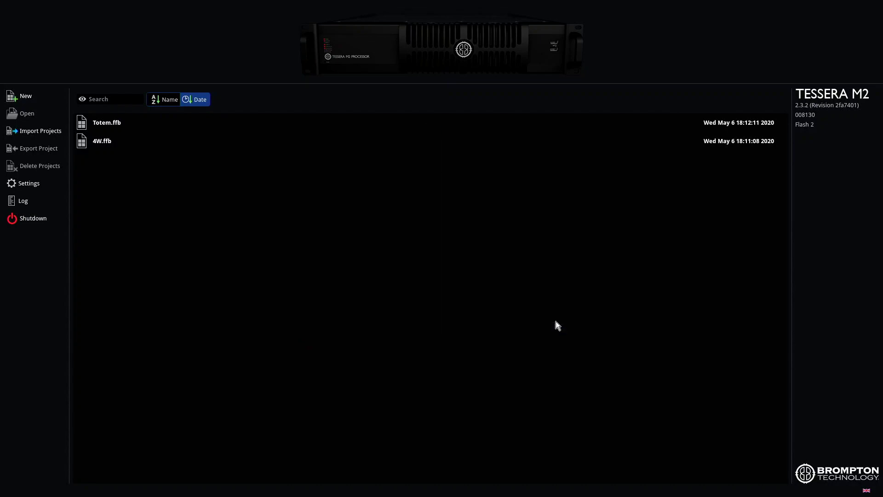
Select the 4W.ffb project and view its export location and deletion confirmation dialogs, cancelling both.
{"action": "left_click", "coordinate": [118, 142]}
{"action": "left_click", "coordinate": [41, 147]}
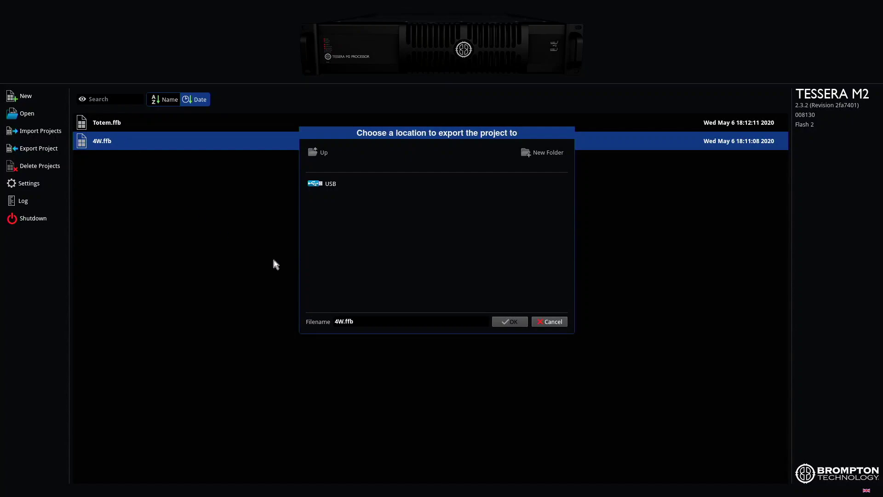
{"action": "left_click", "coordinate": [562, 322]}
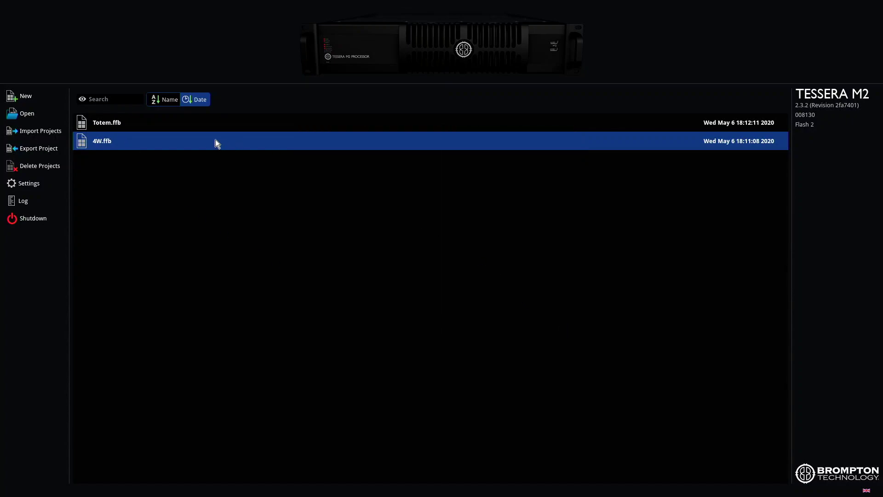
{"action": "left_click", "coordinate": [43, 165]}
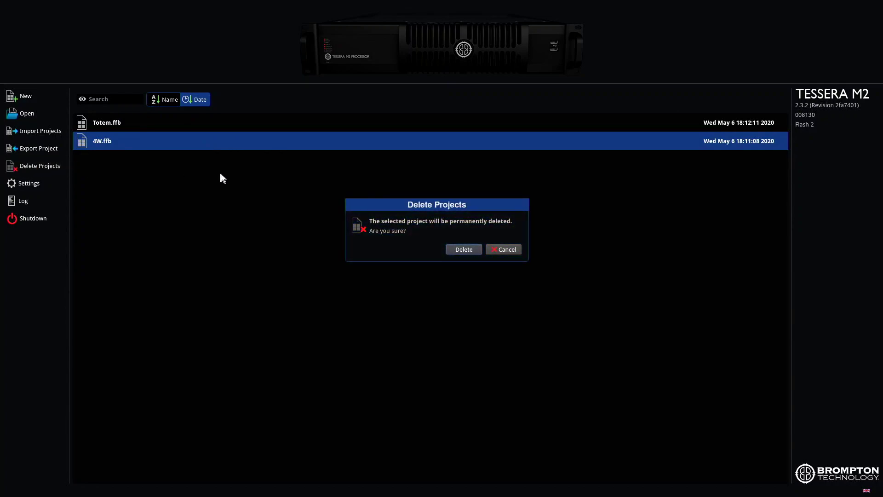
{"action": "left_click", "coordinate": [505, 250]}
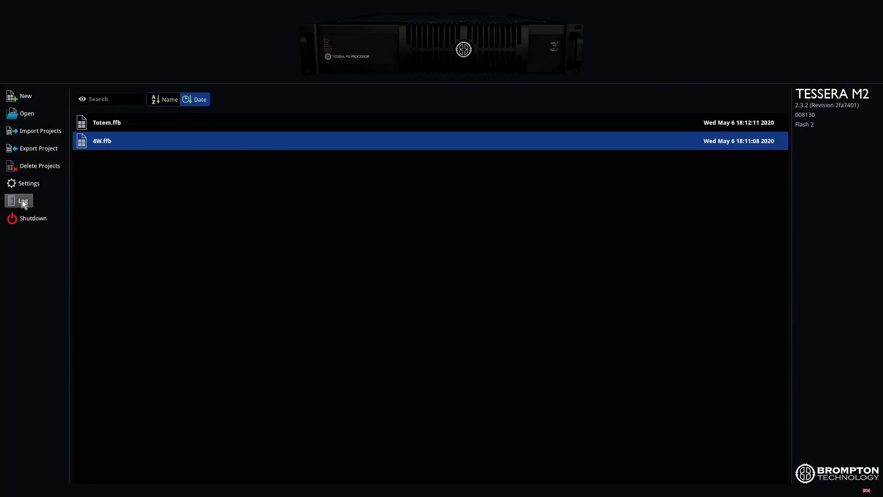
Open the processor settings and set the processor name to "Training Processor".
{"action": "left_click", "coordinate": [20, 181]}
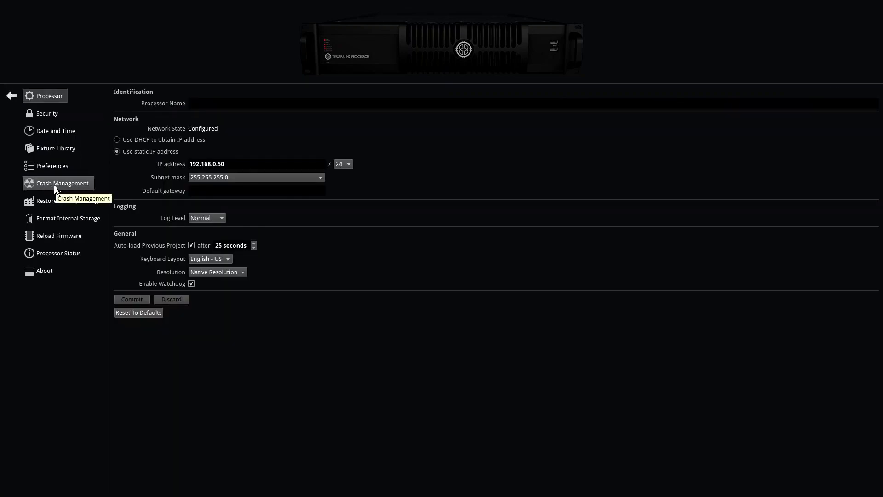
{"action": "left_click", "coordinate": [216, 103]}
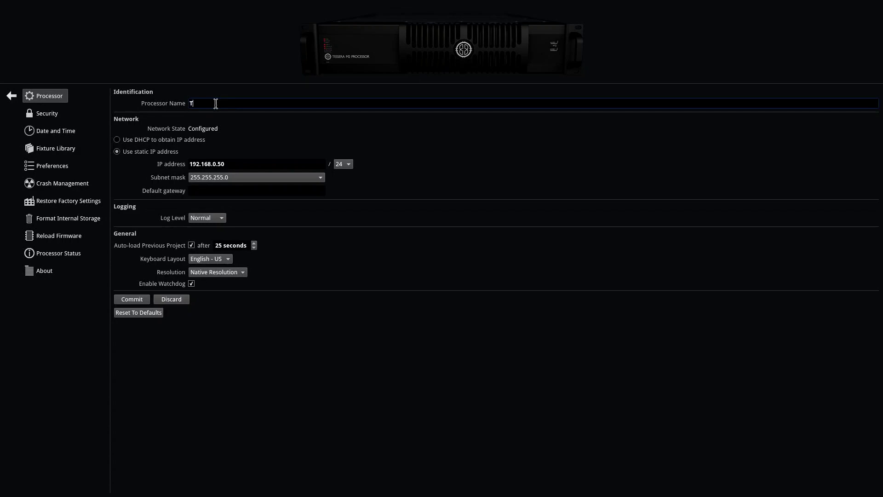
{"action": "type", "text": "Training Processor"}
Review the IP address, log level, auto-load, keyboard layout and resolution options without altering them, and commit the processor settings.
{"action": "double_click", "coordinate": [253, 164]}
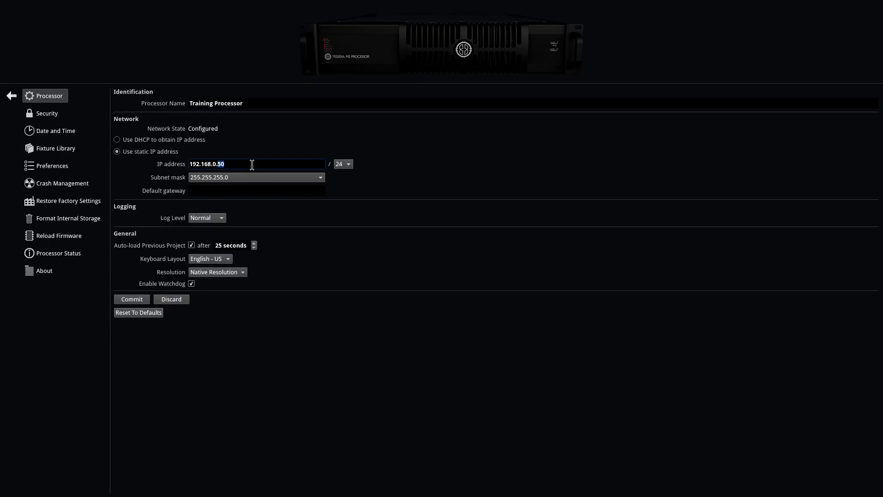
{"action": "left_click", "coordinate": [205, 219]}
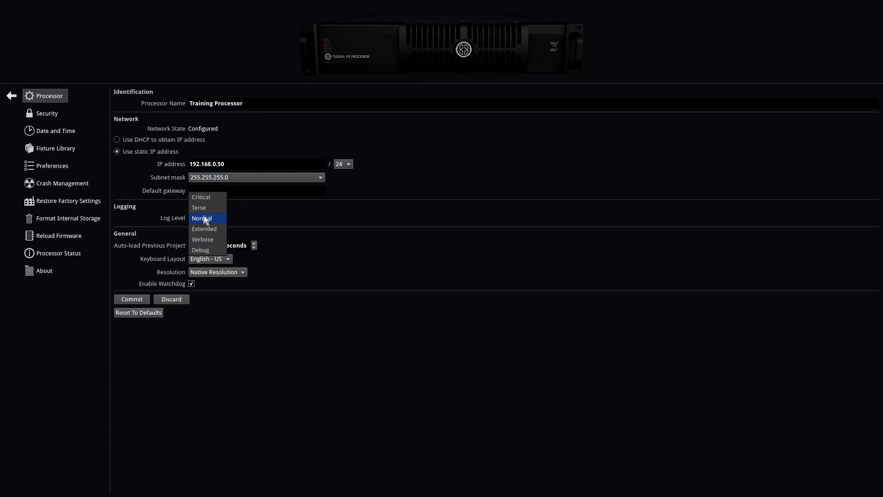
{"action": "left_click", "coordinate": [214, 219]}
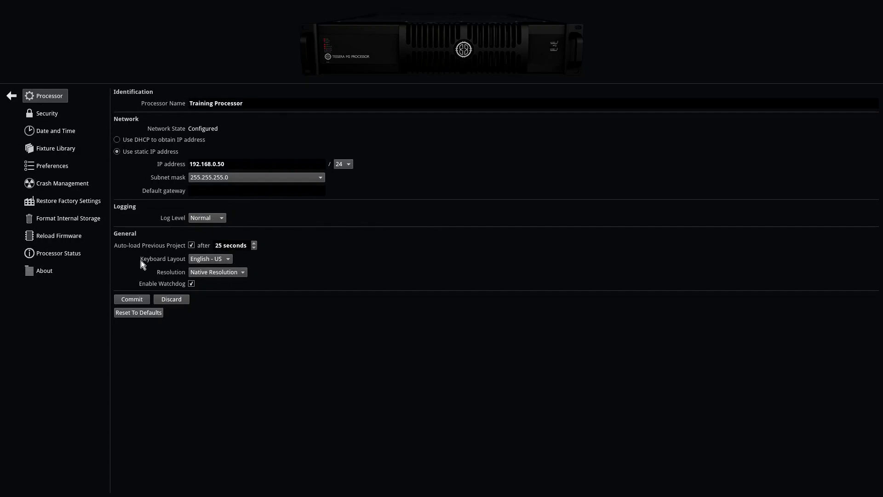
{"action": "left_click", "coordinate": [192, 245]}
{"action": "left_click", "coordinate": [192, 245]}
{"action": "left_click", "coordinate": [254, 249]}
{"action": "left_click", "coordinate": [229, 259]}
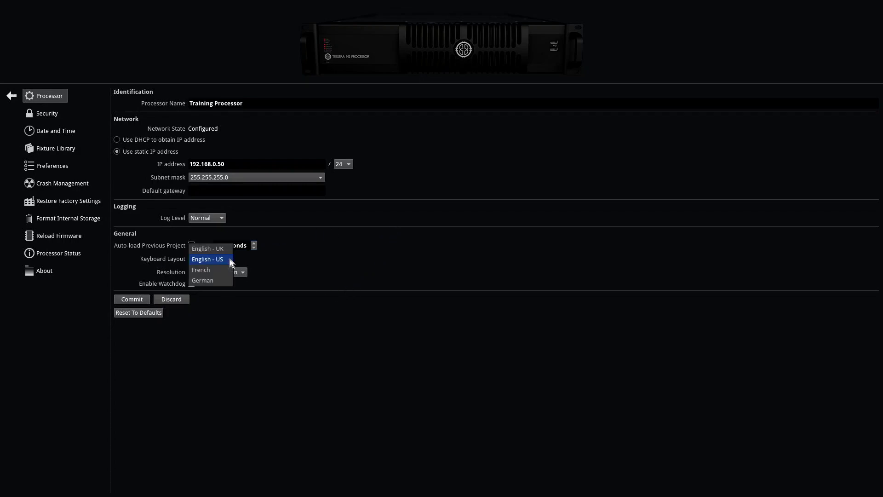
{"action": "left_click", "coordinate": [275, 302]}
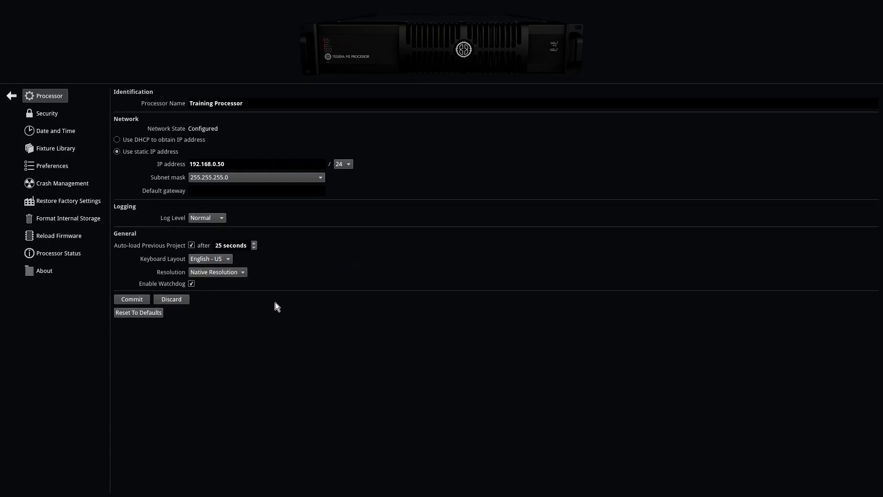
{"action": "left_click", "coordinate": [243, 276]}
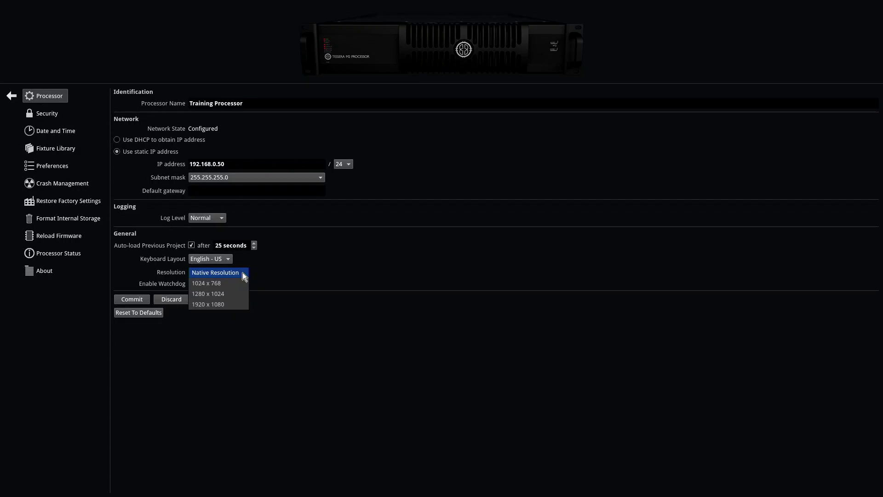
{"action": "left_click", "coordinate": [243, 272]}
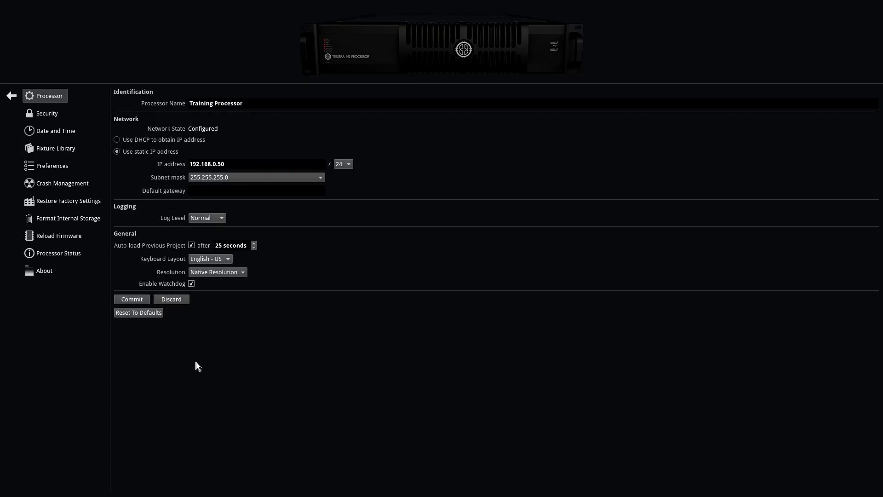
{"action": "left_click", "coordinate": [131, 300]}
Open the security settings, view the new password form and cancel it without setting a password.
{"action": "left_click", "coordinate": [53, 113]}
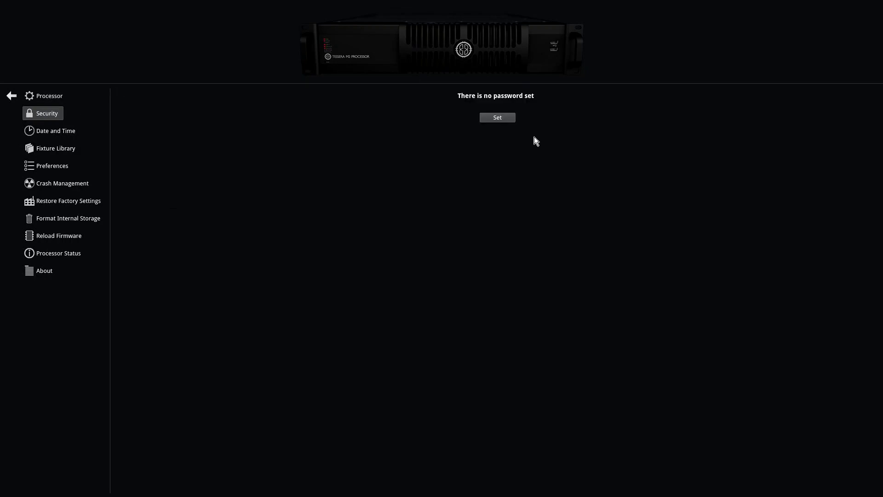
{"action": "left_click", "coordinate": [495, 118]}
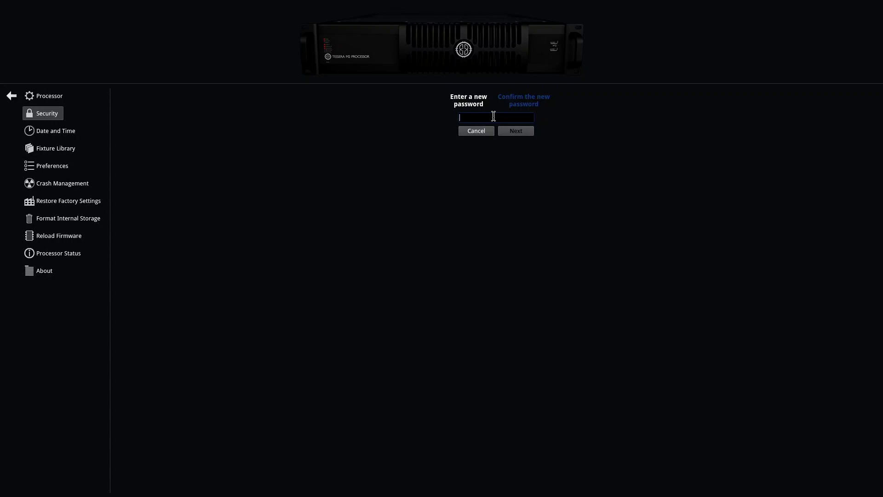
{"action": "left_click", "coordinate": [474, 133]}
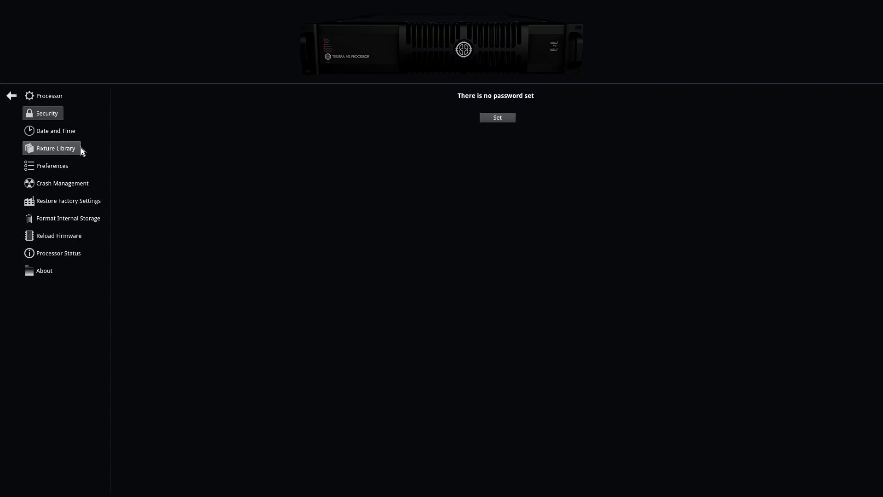
Review the date and time, fixture library packs, preferences, crash management, factory restore and internal storage formatting settings.
{"action": "left_click", "coordinate": [51, 132]}
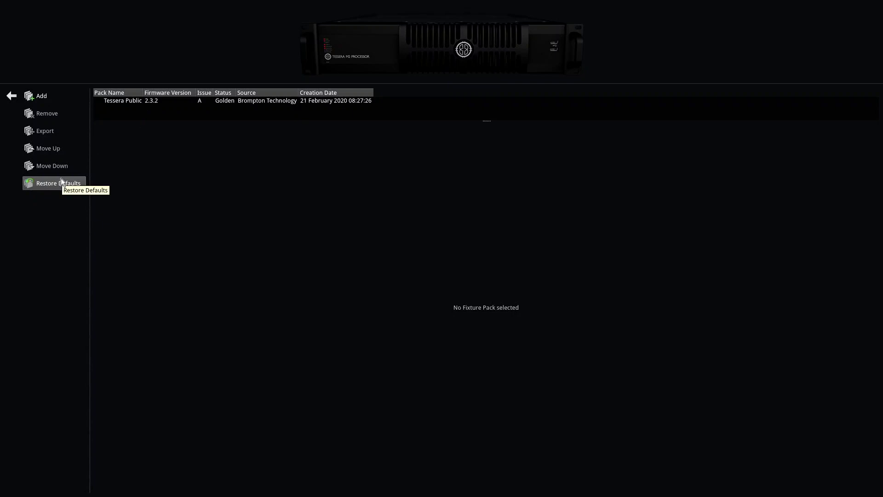
{"action": "left_click", "coordinate": [11, 96]}
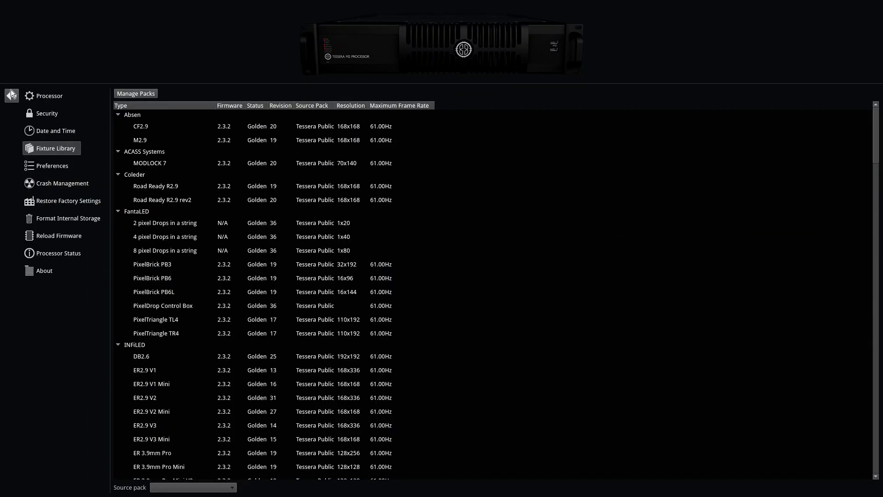
{"action": "left_click", "coordinate": [59, 167]}
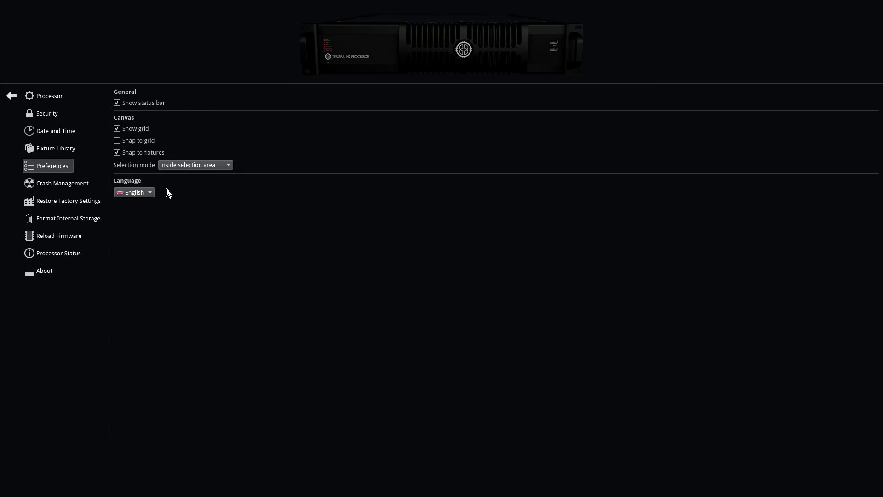
{"action": "left_click", "coordinate": [77, 183]}
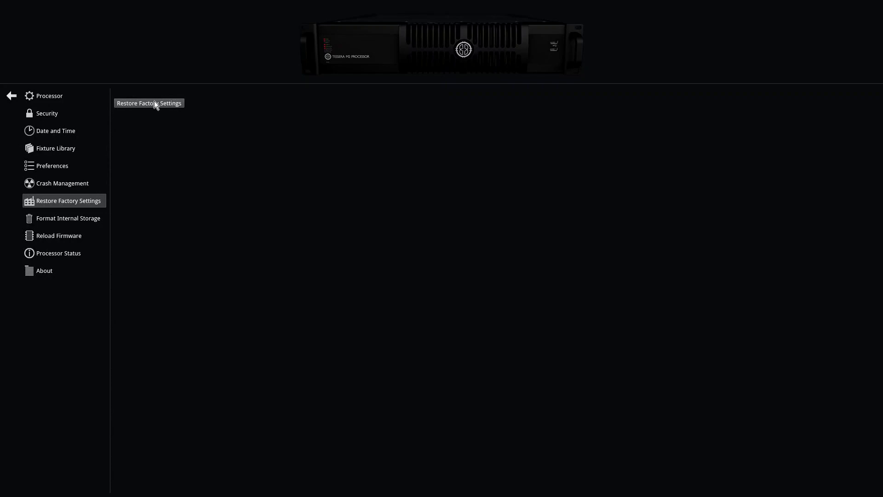
{"action": "left_click", "coordinate": [58, 219]}
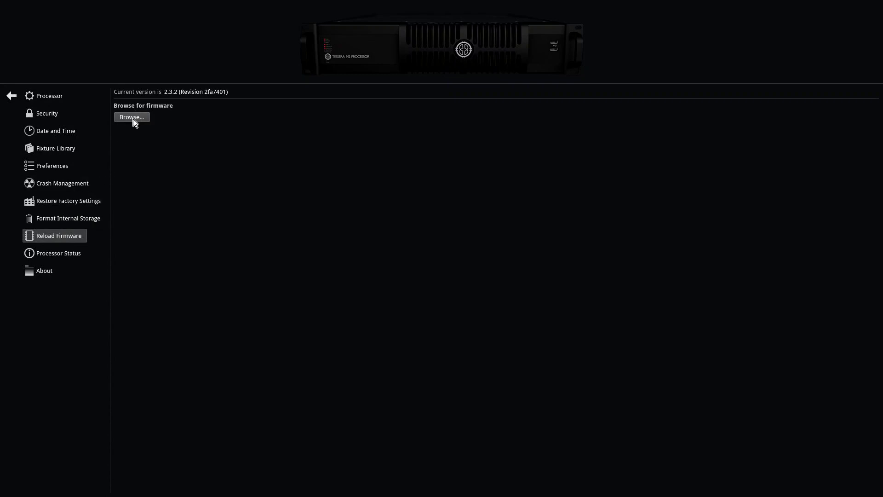
Browse the USB drive for processor firmware and open its Brompton 2.3.2 folder.
{"action": "left_click", "coordinate": [131, 117]}
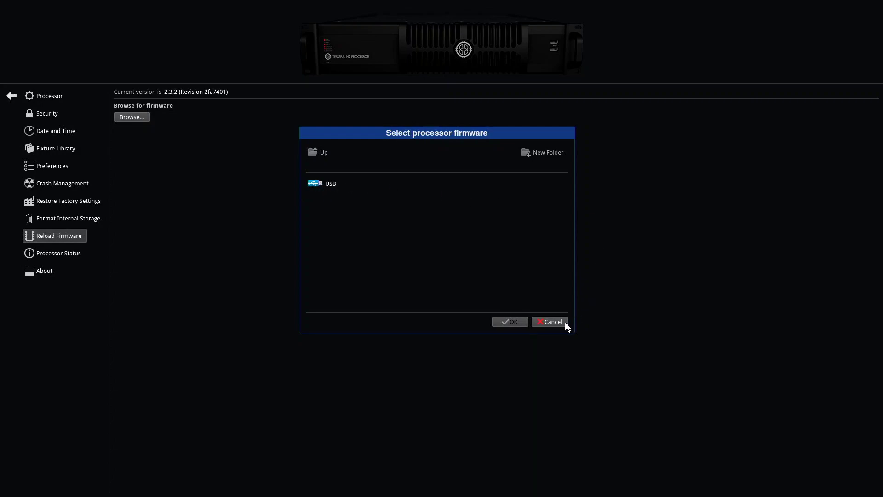
{"action": "left_click", "coordinate": [322, 182]}
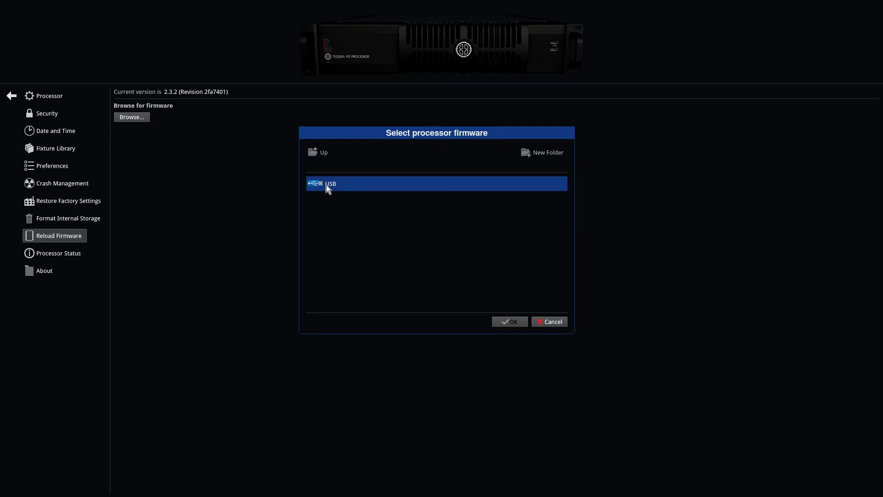
{"action": "double_click", "coordinate": [333, 185]}
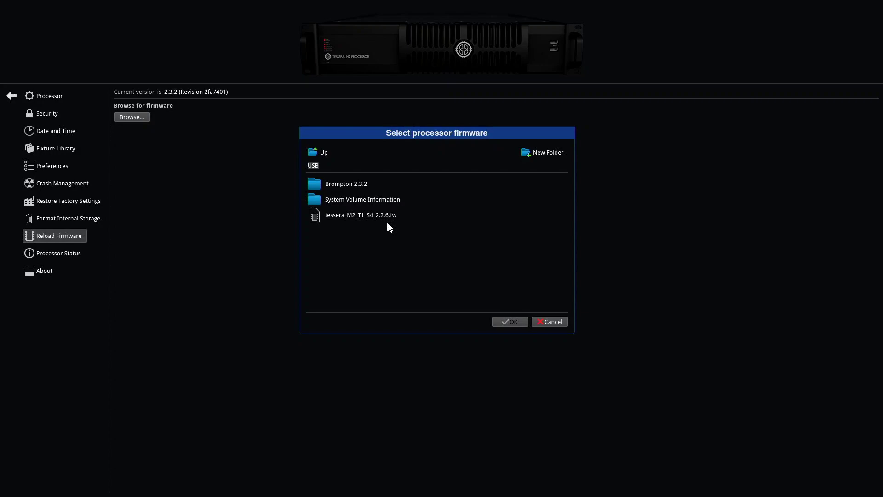
{"action": "double_click", "coordinate": [358, 185]}
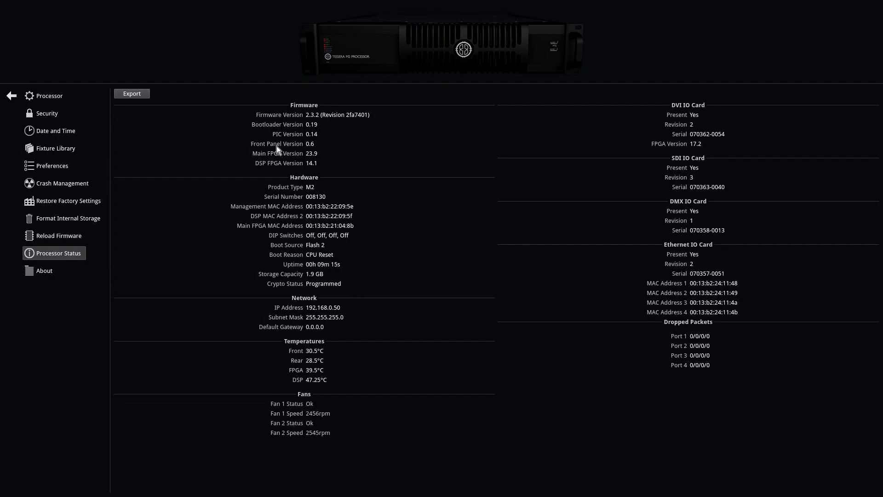
Open the processor's About information and read through the licence agreement and other licences.
{"action": "left_click", "coordinate": [45, 270]}
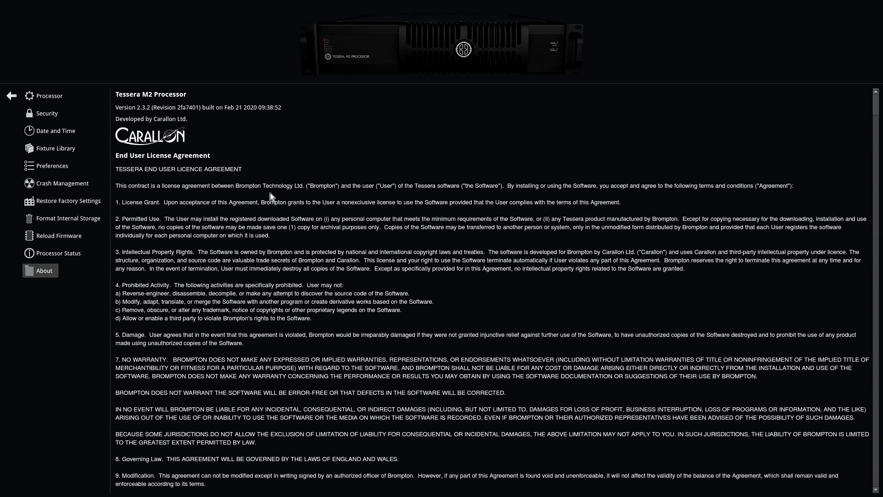
{"action": "scroll", "coordinate": [355, 321], "scroll_direction": "down", "scroll_amount": 7}
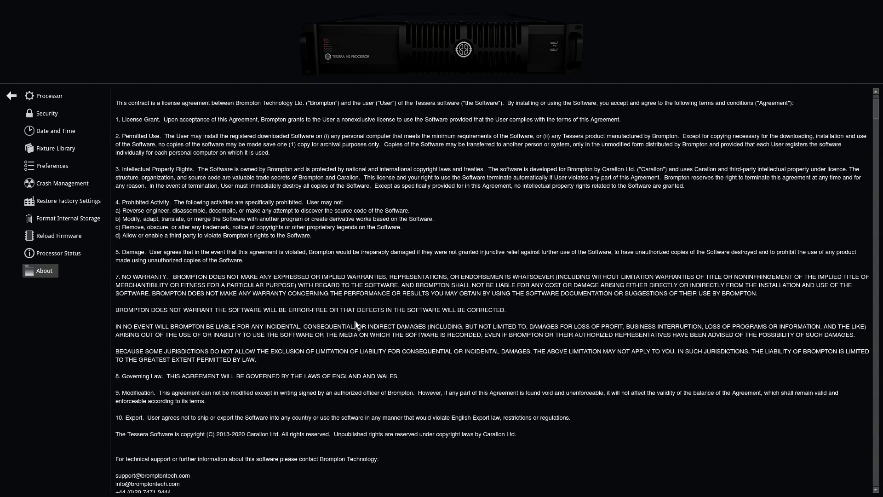
{"action": "scroll", "coordinate": [351, 316], "scroll_direction": "down", "scroll_amount": 3}
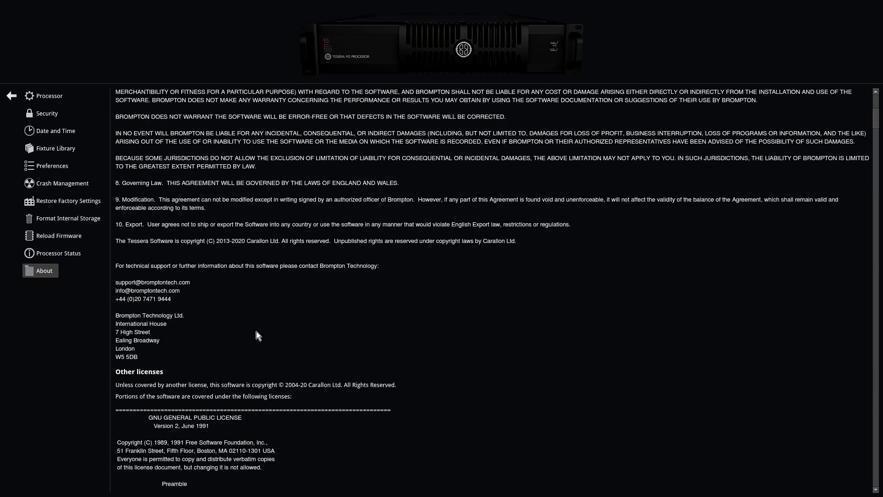
Leave the settings and create a new project named "Training New Project" with a 1920 x 1080 up to 60Hz canvas.
{"action": "scroll", "coordinate": [252, 319], "scroll_direction": "up", "scroll_amount": 10}
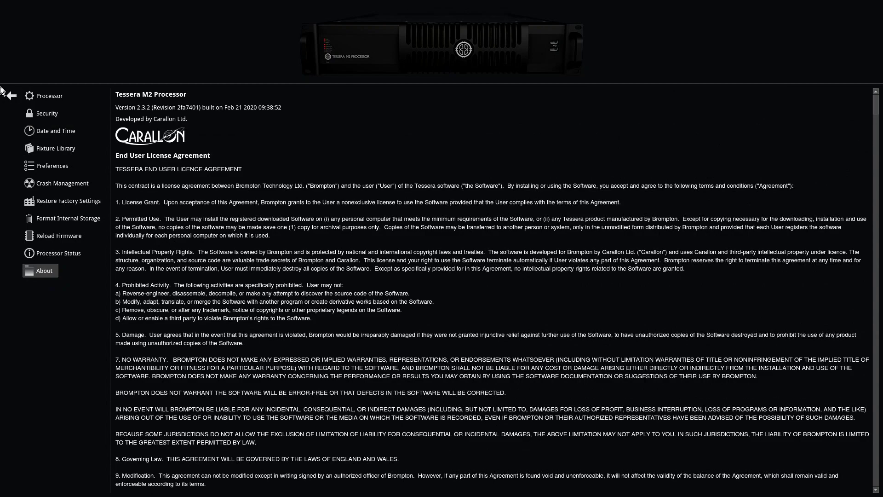
{"action": "left_click", "coordinate": [11, 95]}
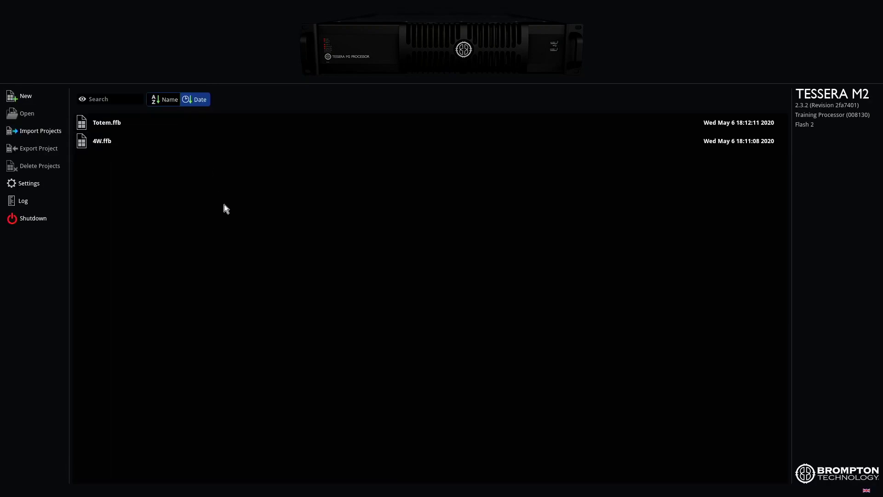
{"action": "left_click", "coordinate": [21, 97]}
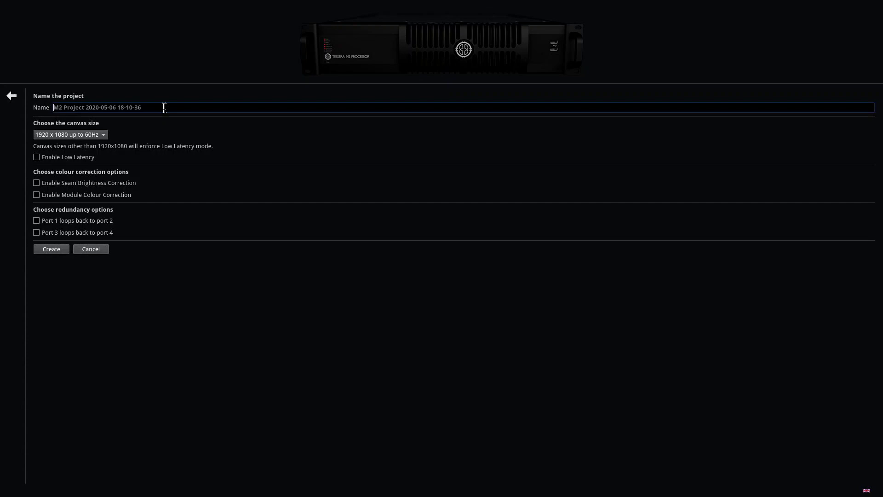
{"action": "type", "text": "Training New Project"}
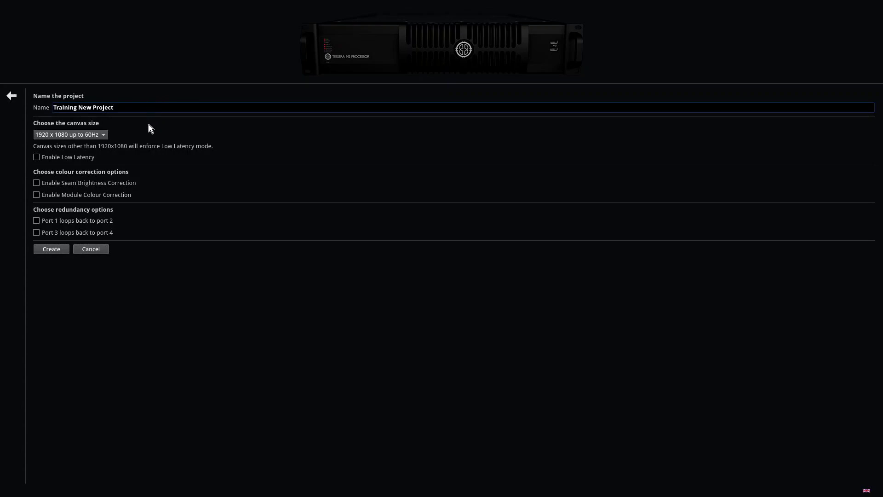
{"action": "left_click", "coordinate": [103, 135]}
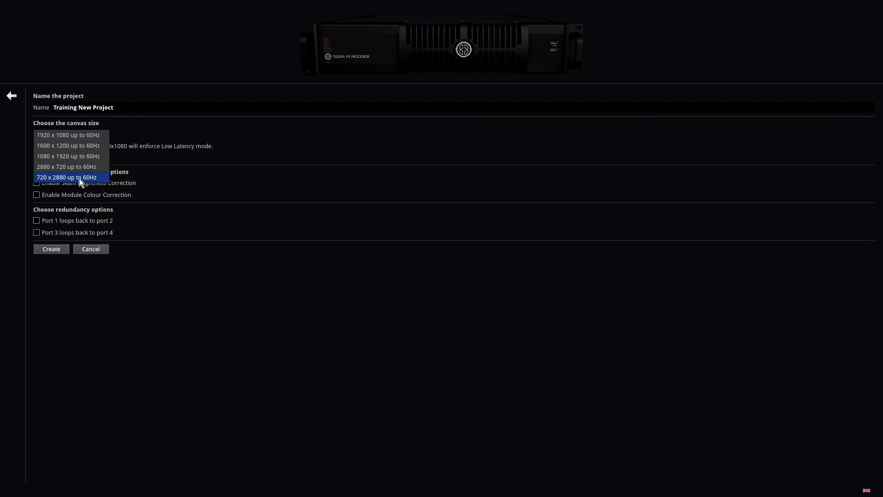
{"action": "left_click", "coordinate": [87, 135]}
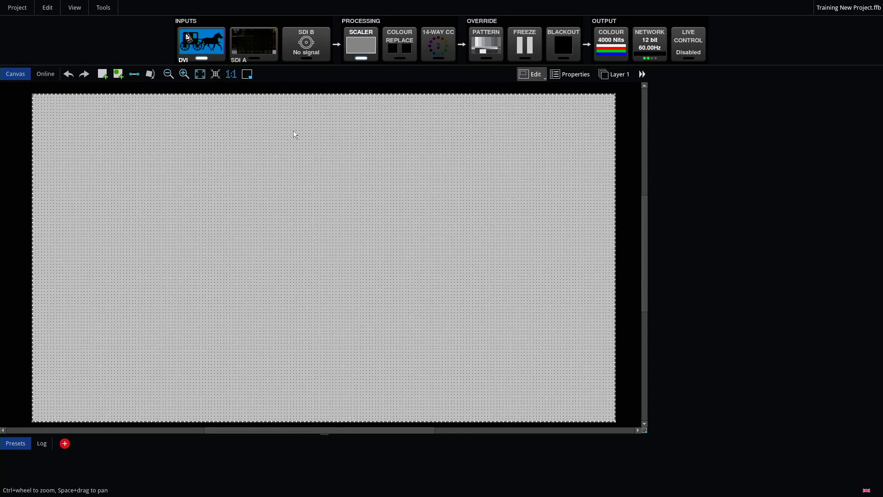
Shut down the processor from the open project and confirm the shutdown.
{"action": "left_click", "coordinate": [10, 8]}
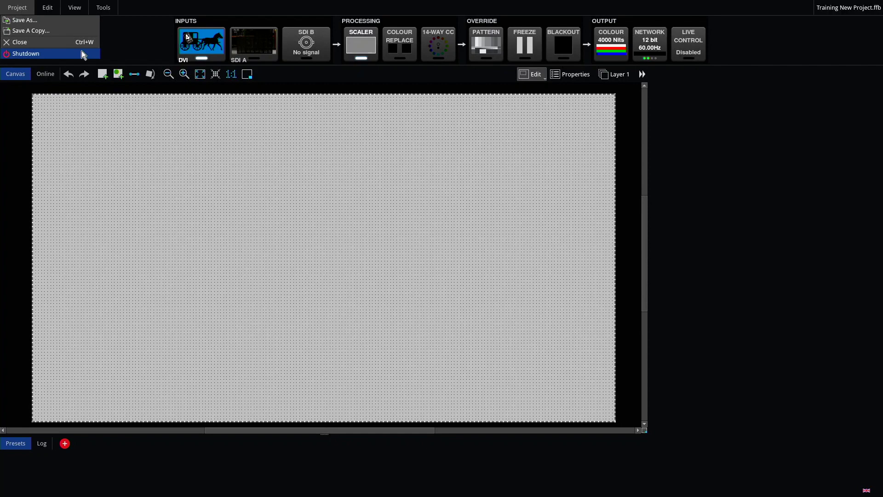
{"action": "left_click", "coordinate": [82, 54]}
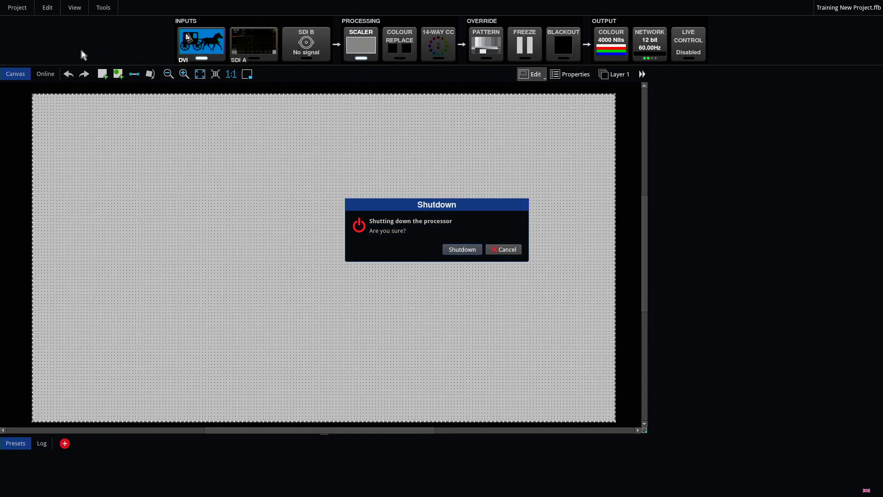
{"action": "left_click", "coordinate": [462, 249]}
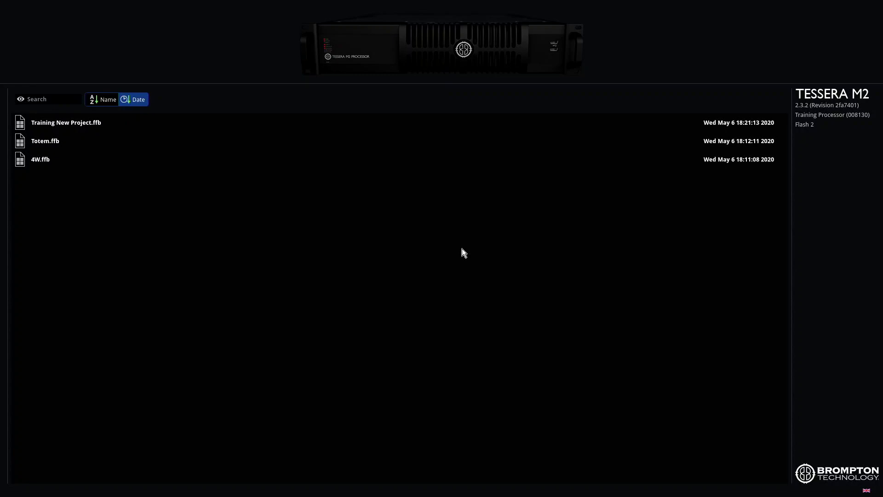